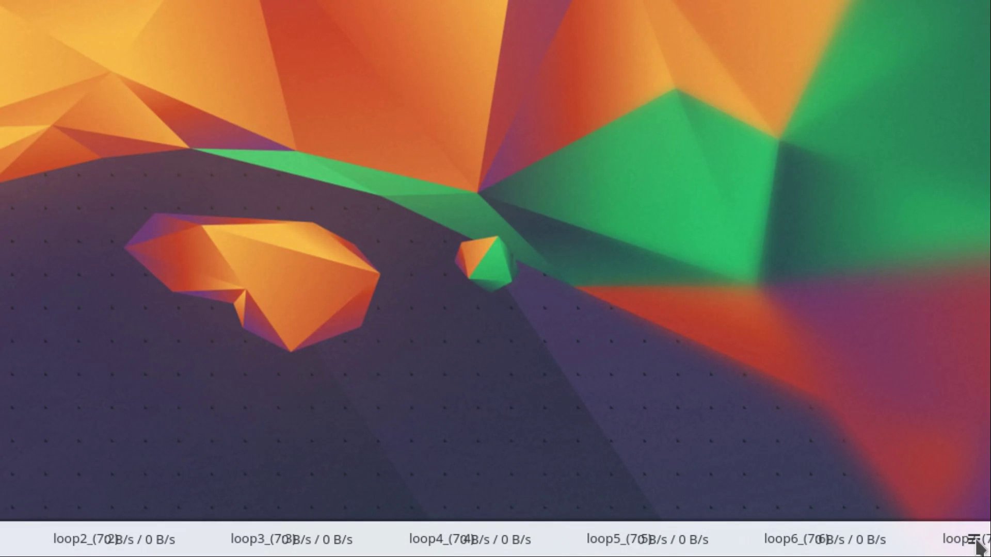
# - Open edit mode for the bottom panel using its menu button at the right end
pyautogui.click(978, 545)
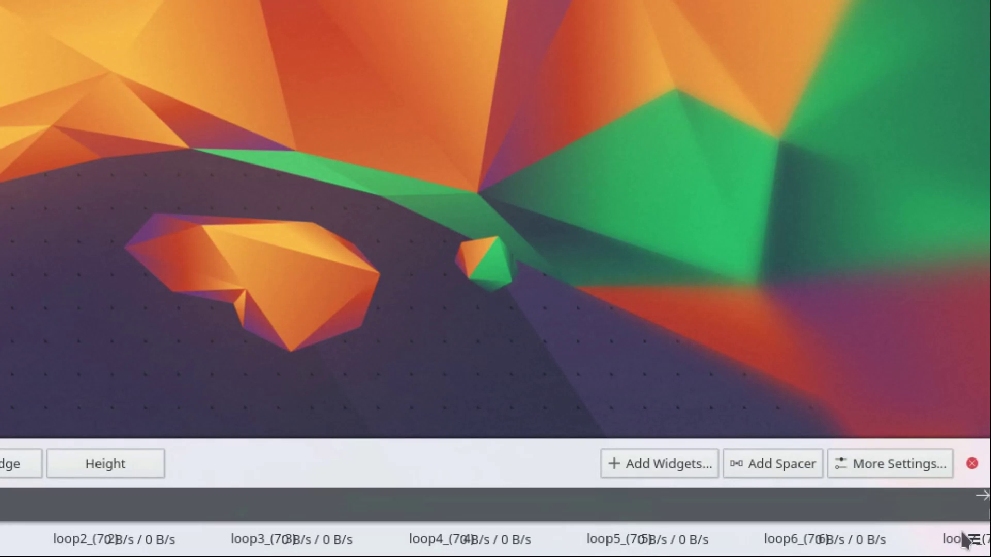
pyautogui.moveTo(973, 540)
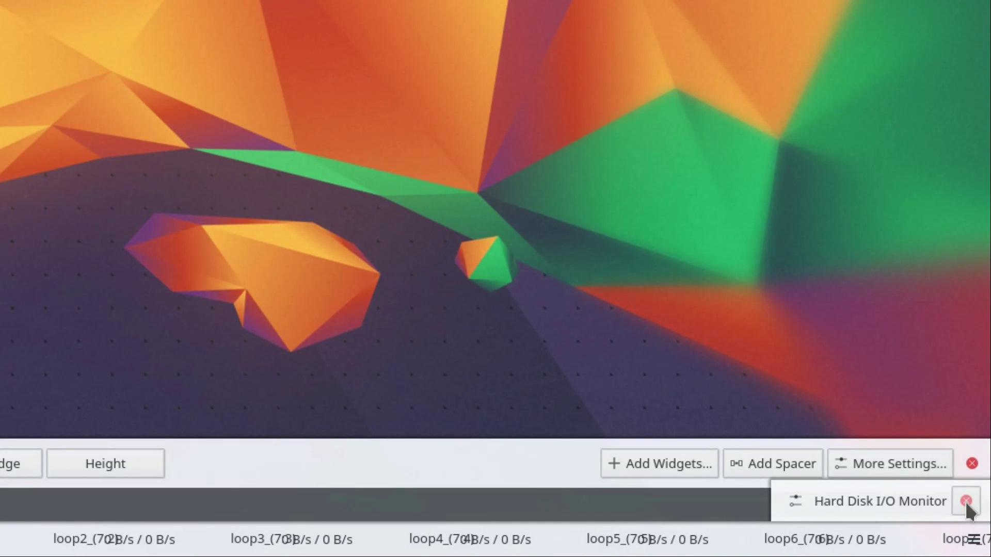
# - Delete the Hard Disk I/O Monitor, Kate Sessions, Calculator and Activity Pager widgets, dismissing both removal notices
pyautogui.click(966, 499)
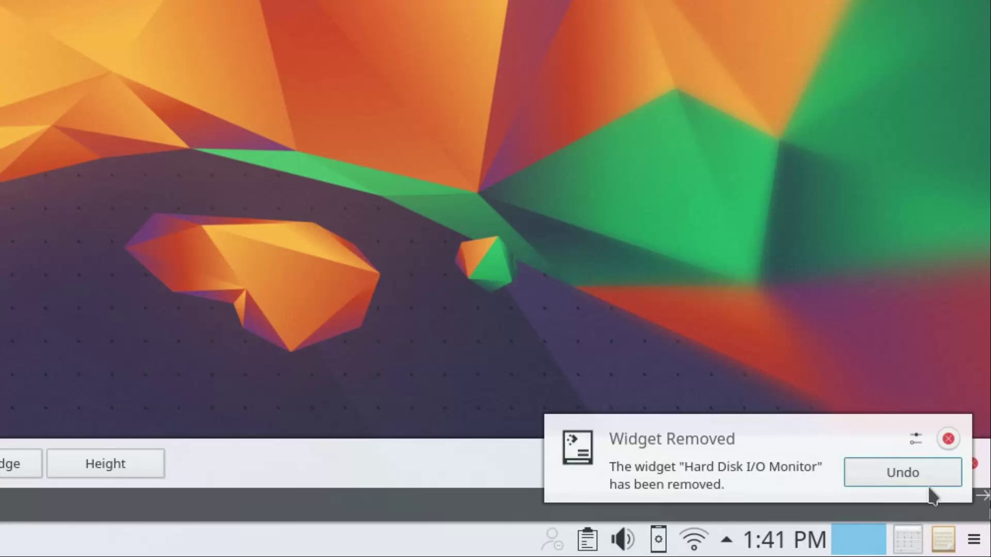
pyautogui.moveTo(942, 540)
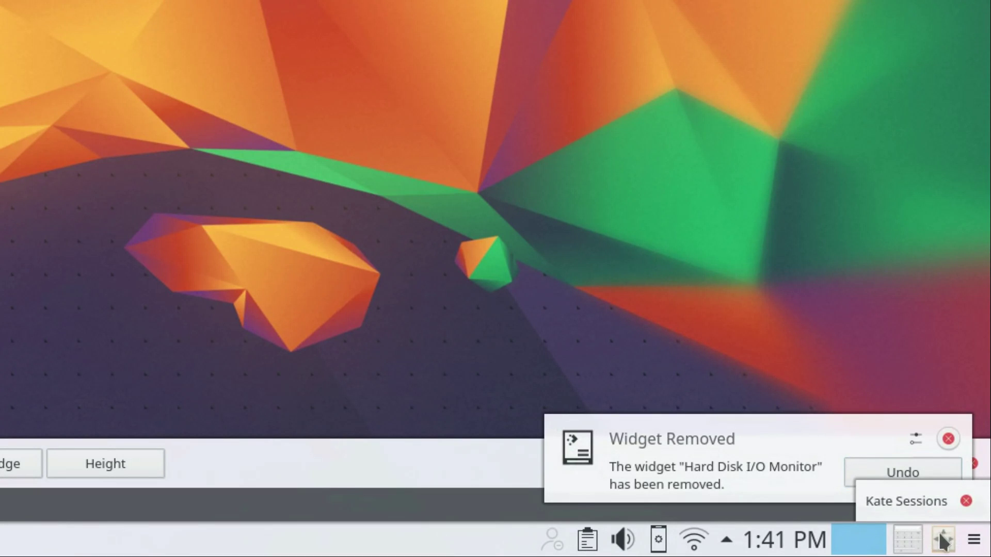
pyautogui.click(964, 497)
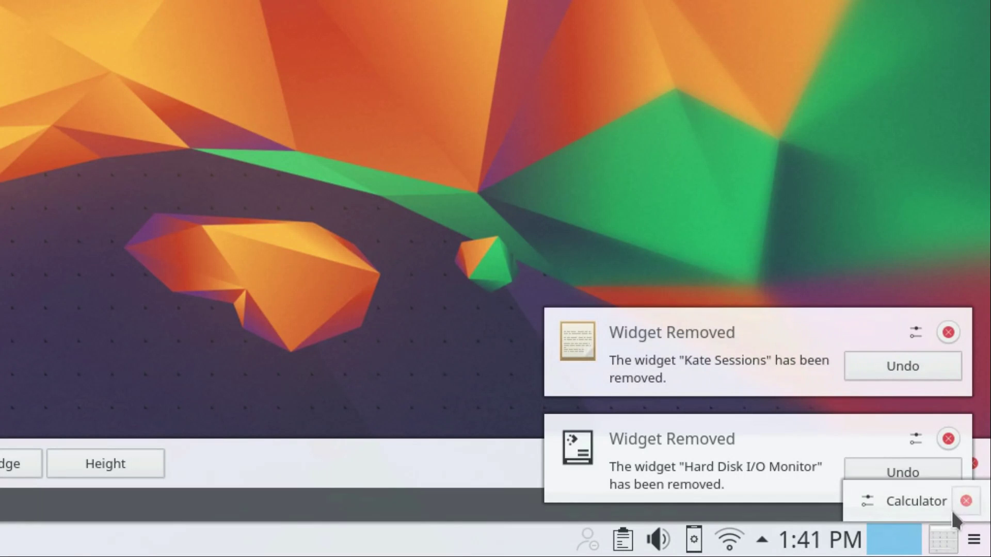
pyautogui.click(965, 498)
pyautogui.moveTo(928, 540)
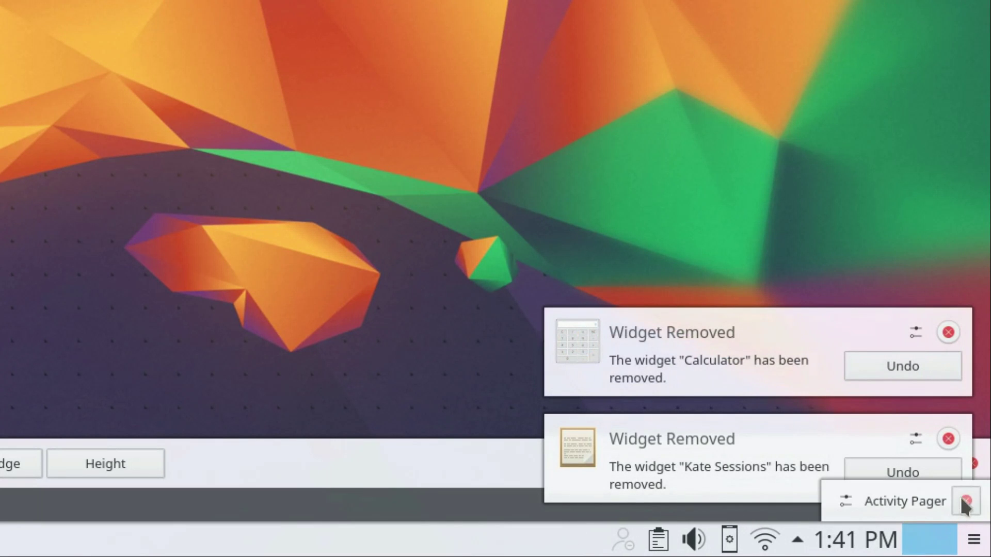
pyautogui.click(965, 501)
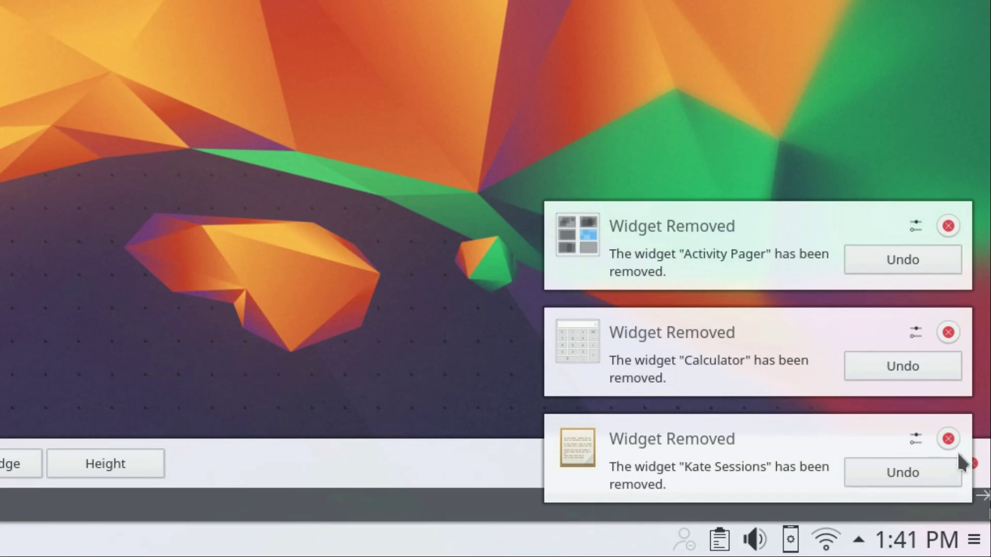
pyautogui.click(949, 438)
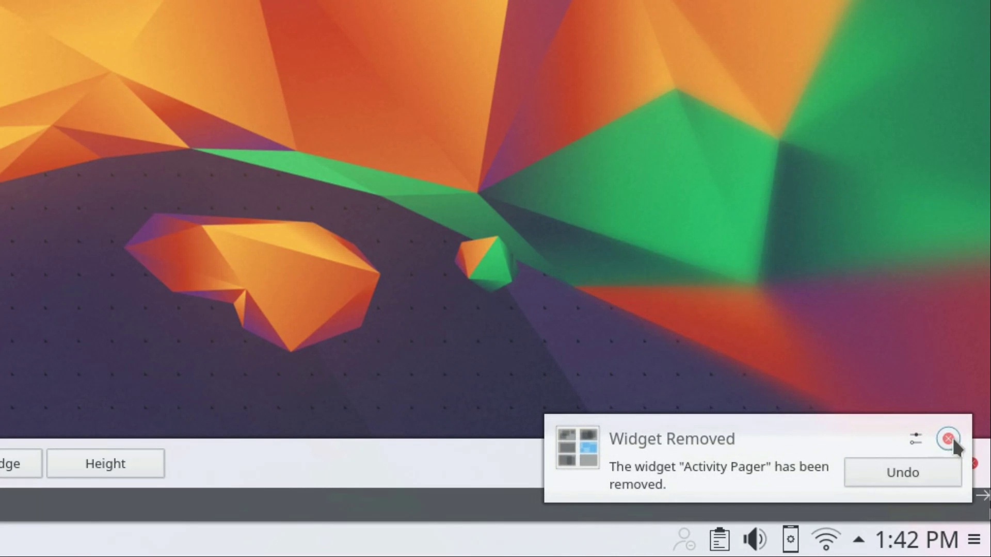
pyautogui.click(949, 439)
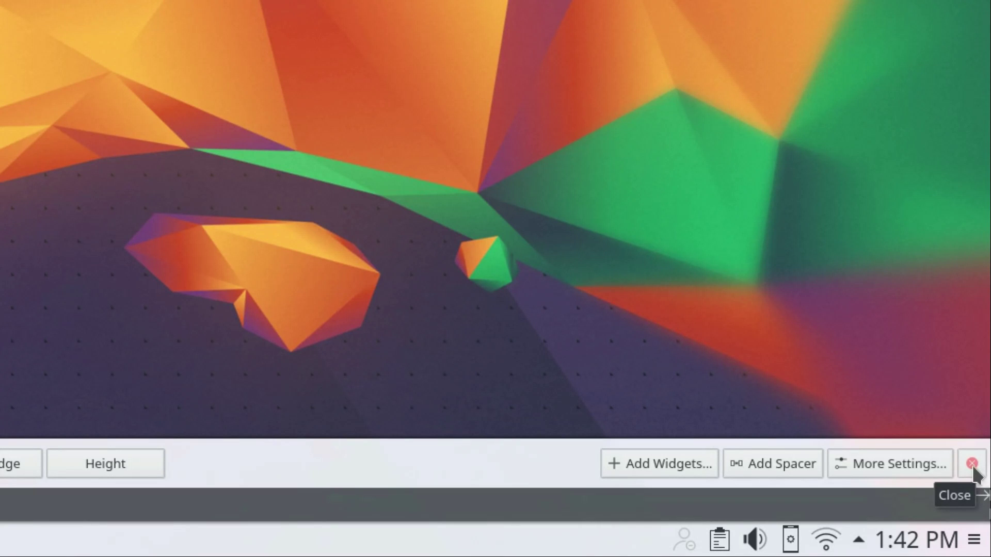
# - Exit panel edit mode, leaving only the system tray and clock on the panel
pyautogui.click(972, 465)
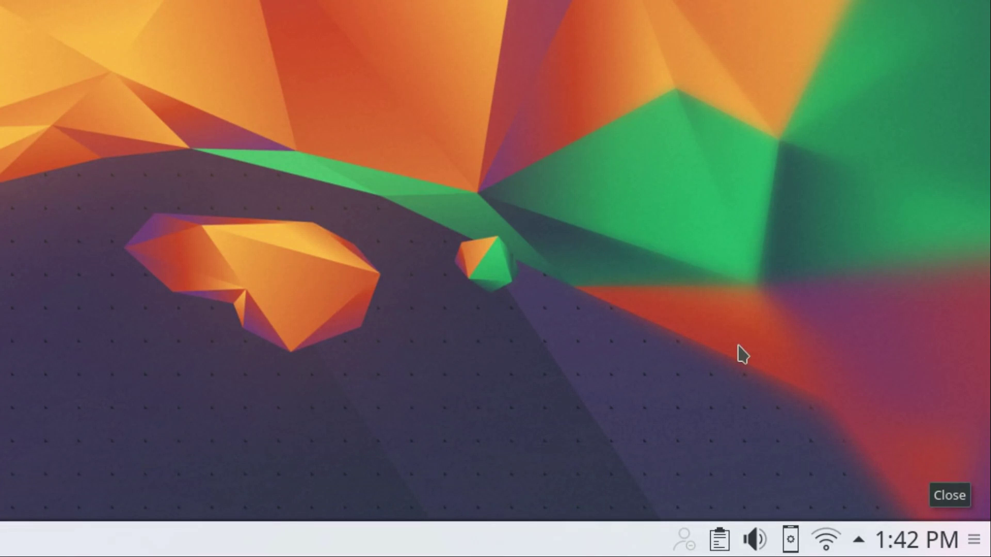